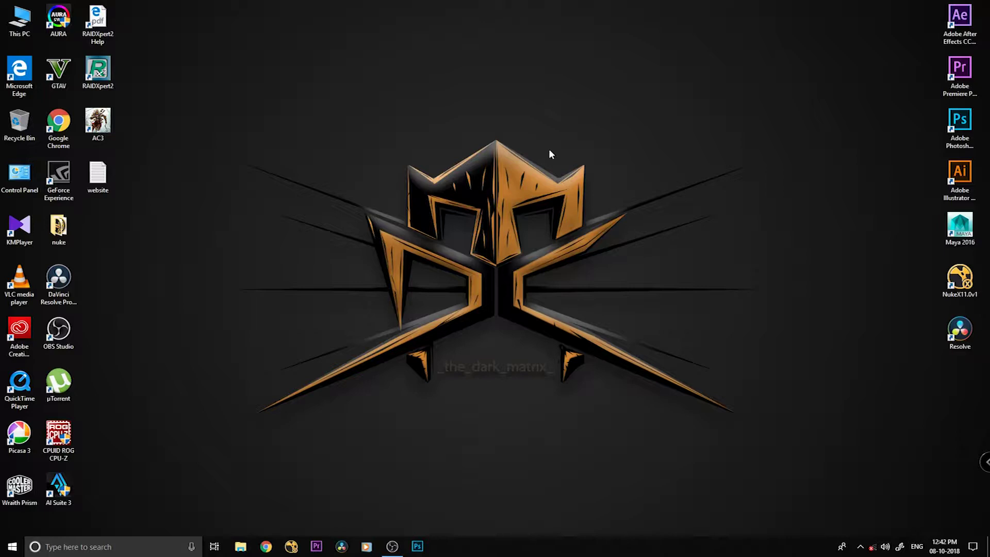
# Launch Adobe Premiere Pro CC 2017 from its Windows desktop shortcut
pyautogui.click(960, 73)
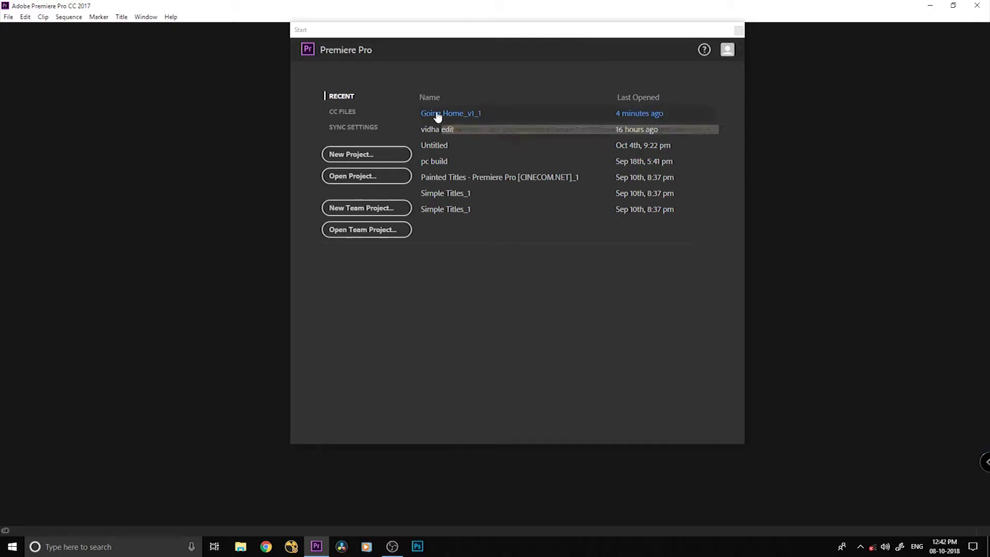
# Open the Going Home_v1_1 project and scrub through its sequence to test playback
pyautogui.click(470, 118)
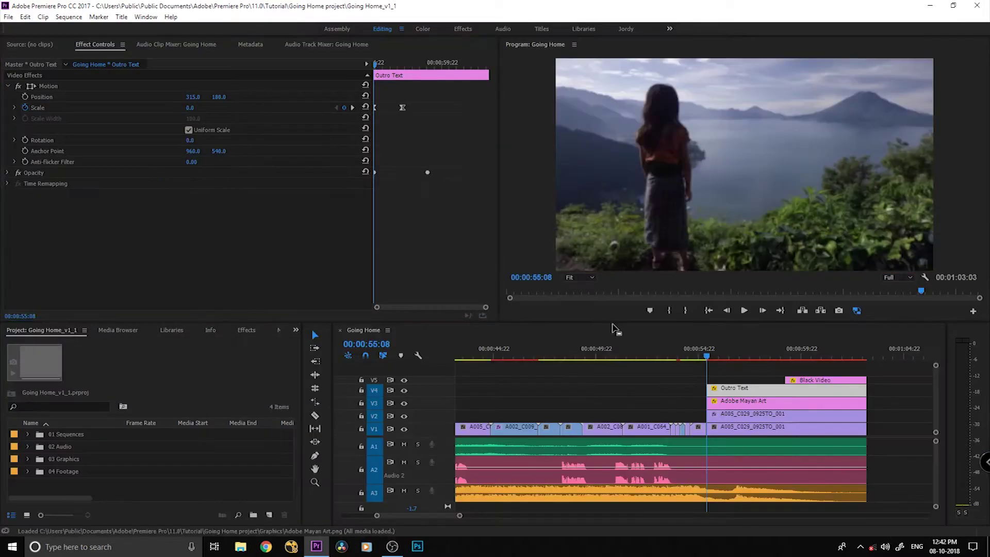
pyautogui.moveTo(677, 356); pyautogui.dragTo(608, 384)
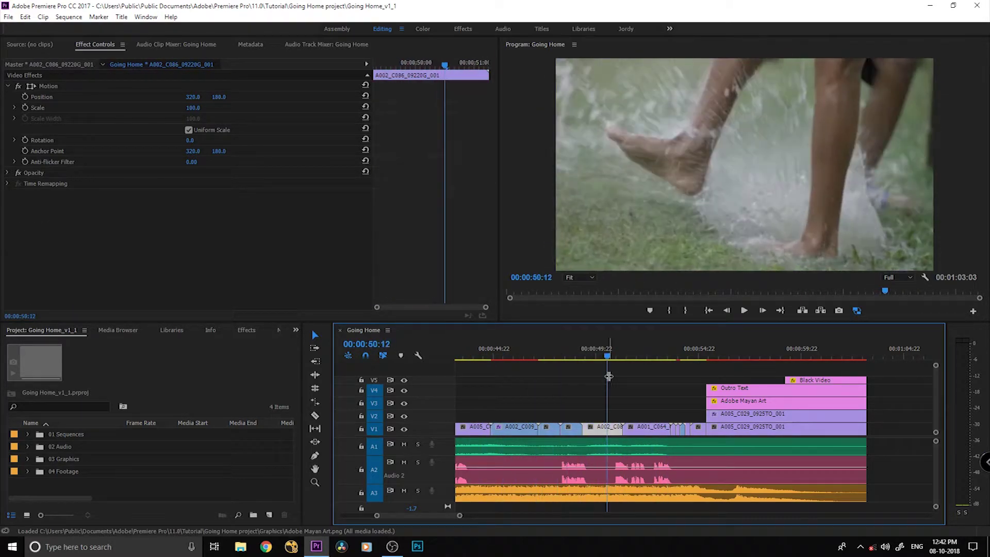
pyautogui.scroll(5, 551, 350)
pyautogui.scroll(-6, 579, 356)
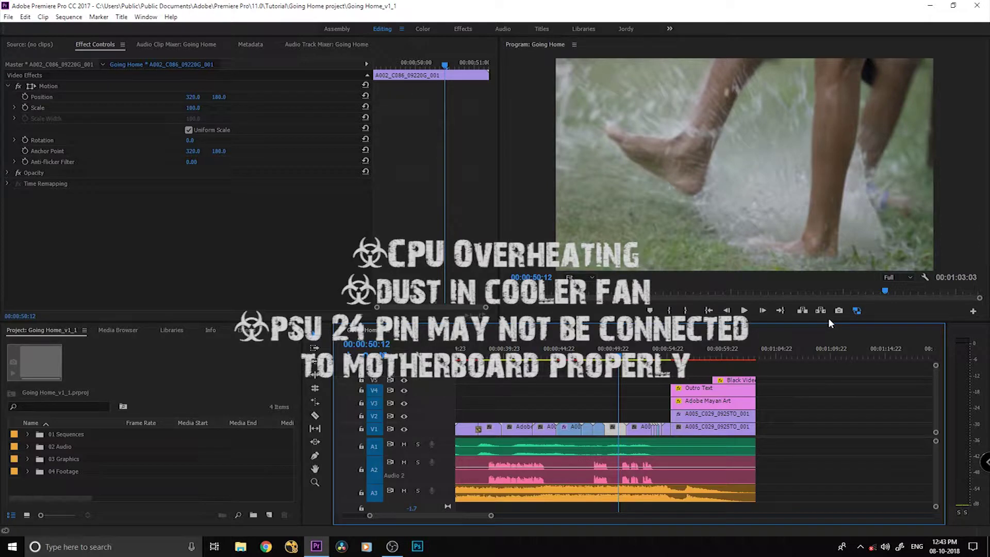
# Minimize Premiere Pro and refresh the Windows desktop
pyautogui.click(932, 5)
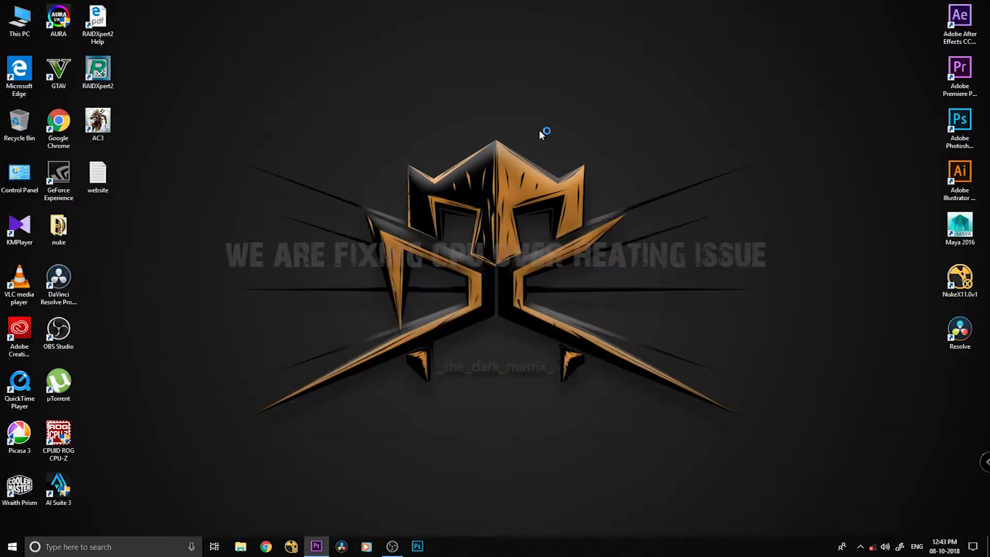
pyautogui.rightClick(280, 100)
pyautogui.click(291, 129)
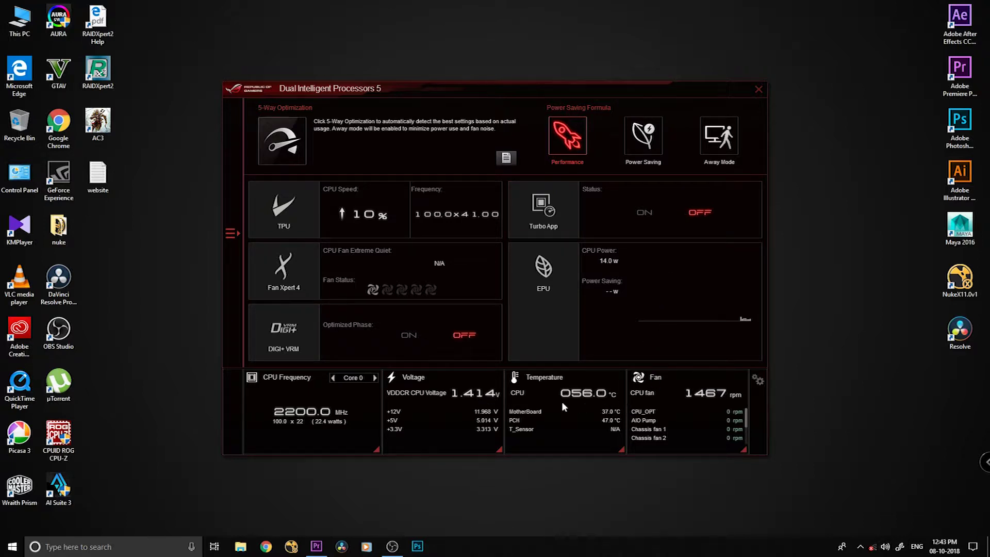
# Preview the arch and pyramid shots around 00:00:47–00:00:48, then minimize Premiere
pyautogui.click(316, 546)
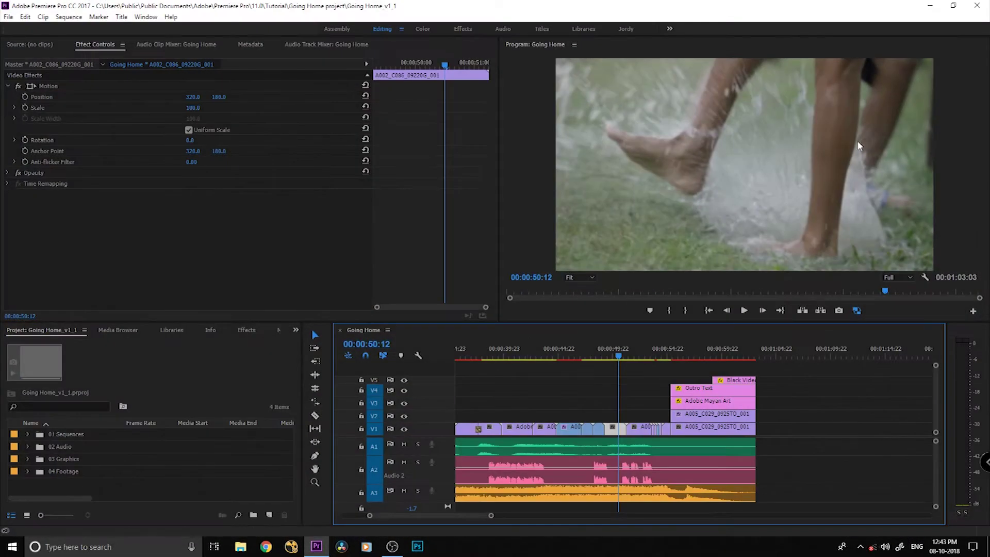
pyautogui.moveTo(618, 361); pyautogui.dragTo(597, 359)
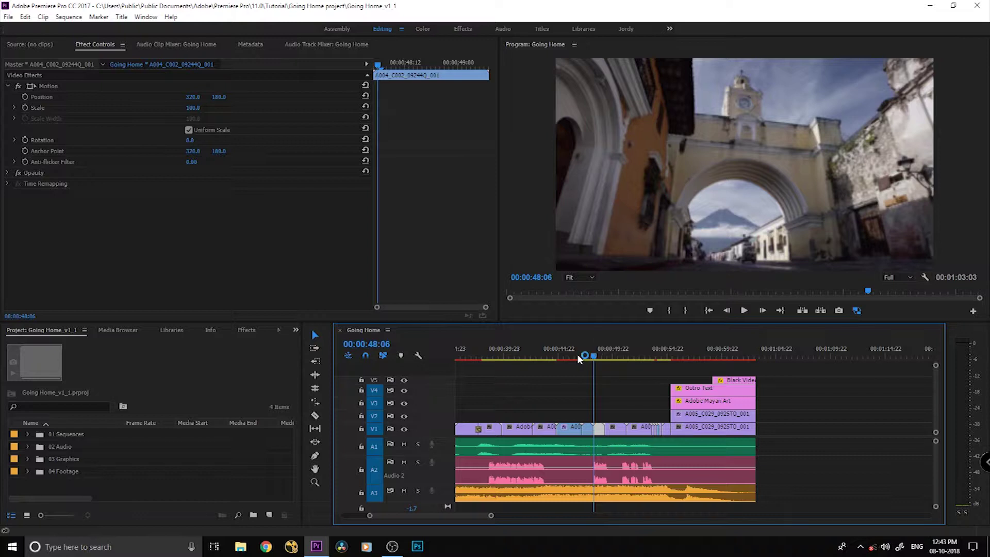
pyautogui.click(589, 357)
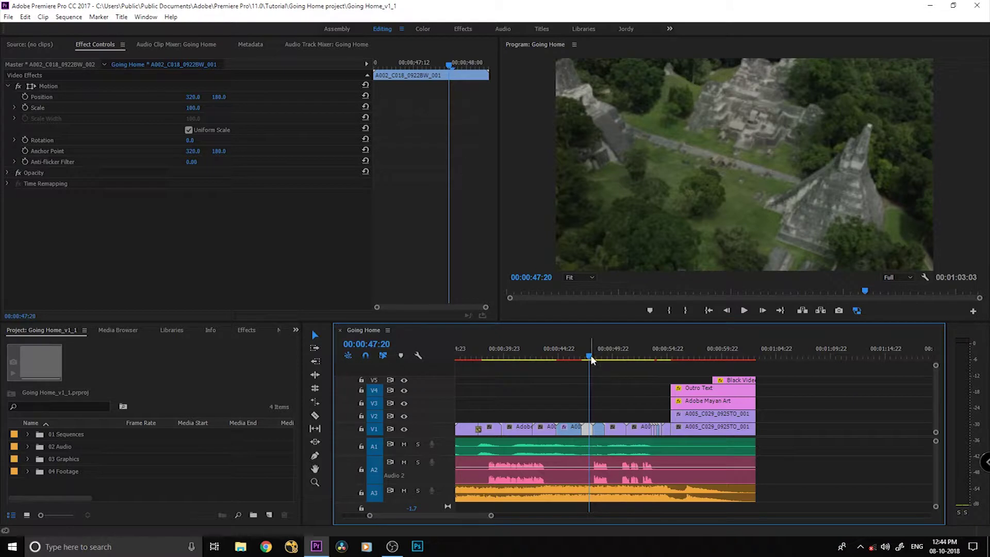
pyautogui.moveTo(589, 356); pyautogui.dragTo(593, 357)
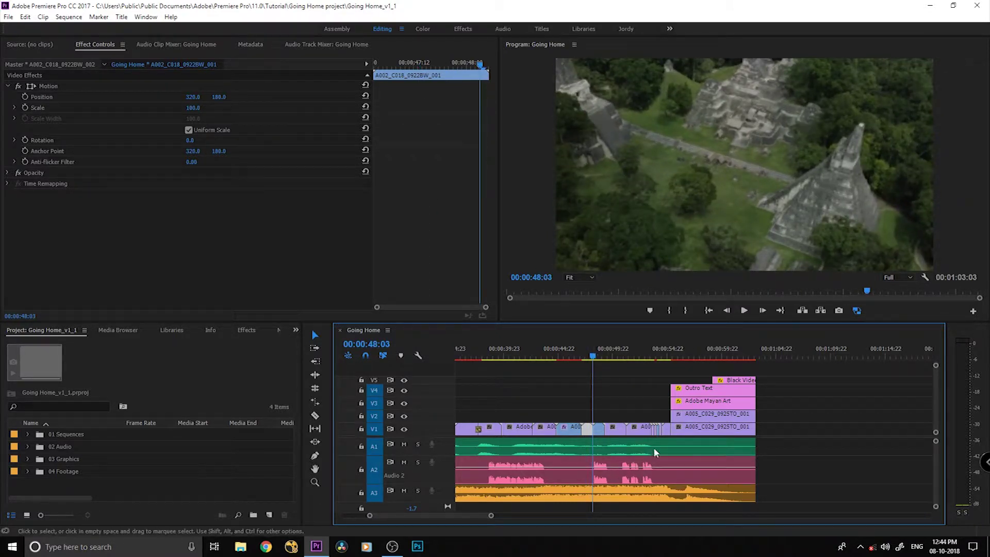
pyautogui.click(929, 6)
# Close AI Suite, refresh the desktop, and restore then re-minimize Premiere
pyautogui.click(759, 89)
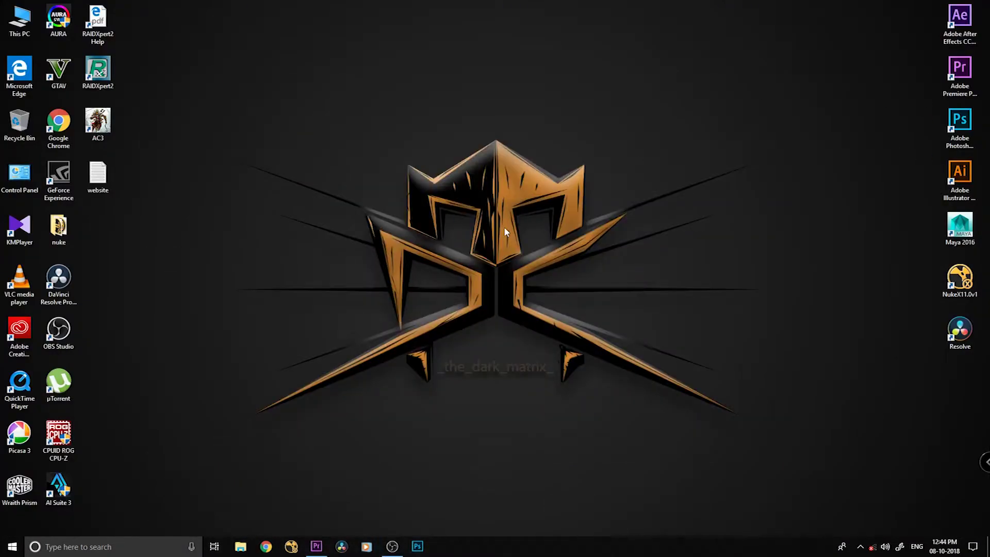
pyautogui.rightClick(504, 227)
pyautogui.click(533, 258)
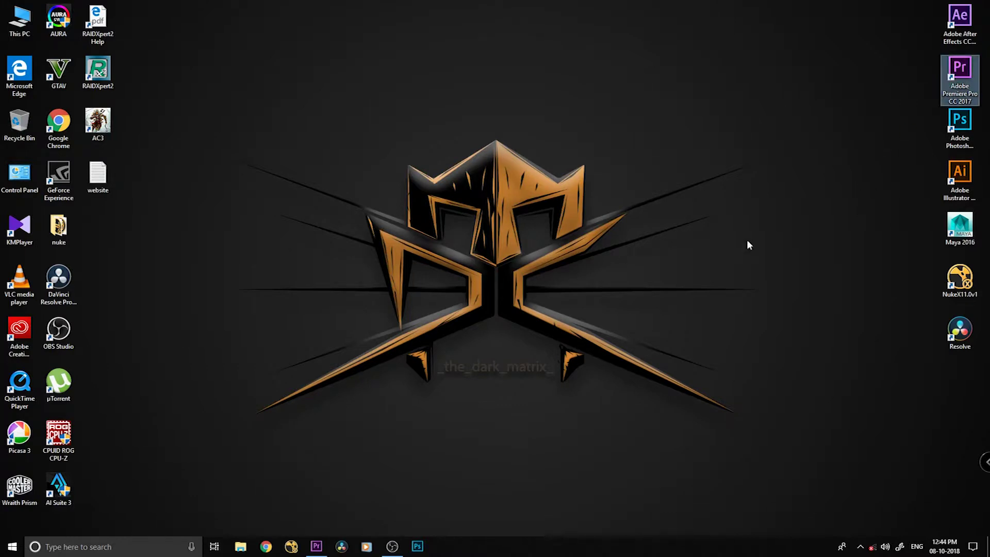
pyautogui.click(316, 546)
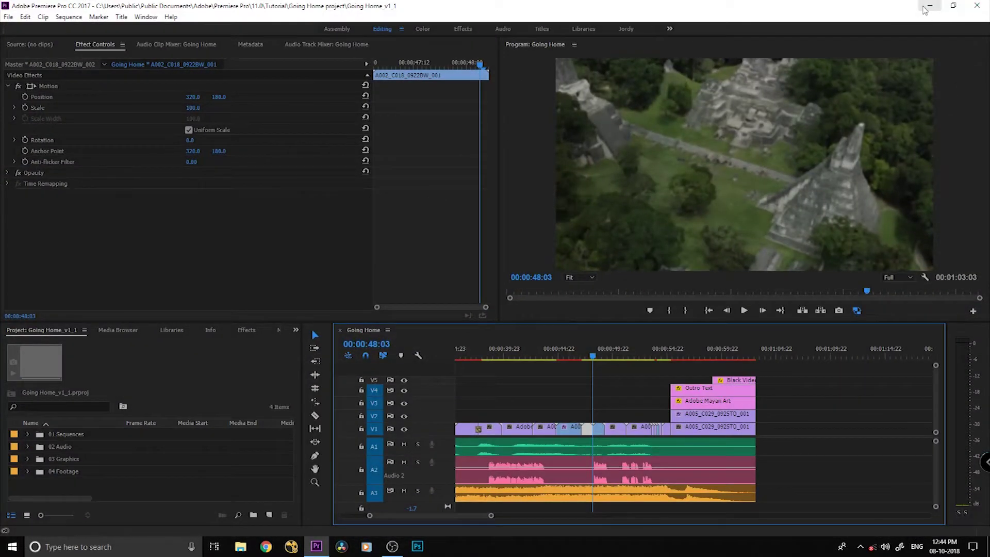
pyautogui.click(929, 6)
# Open Task Manager's Details list and bring up Set affinity for Adobe Premiere Pro.exe
pyautogui.rightClick(509, 551)
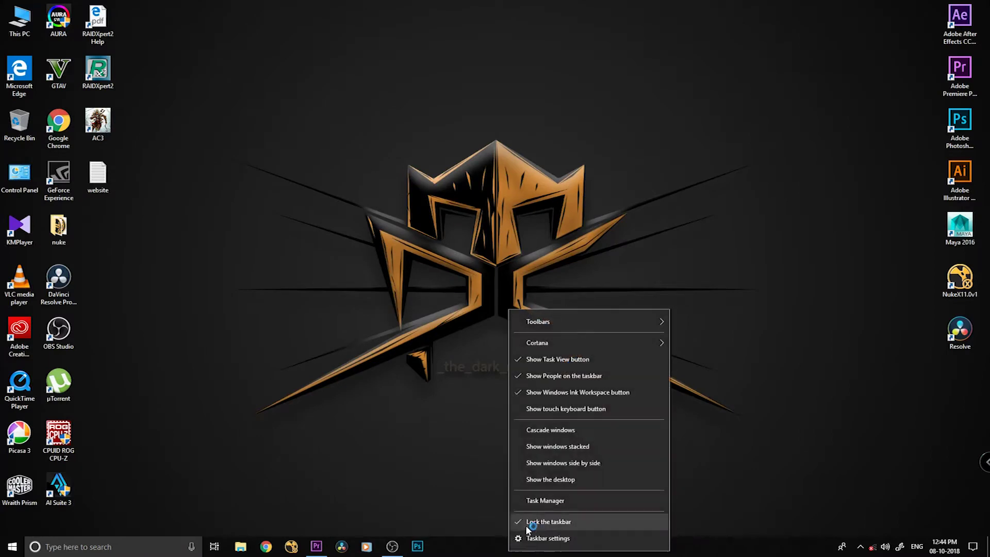
pyautogui.click(552, 501)
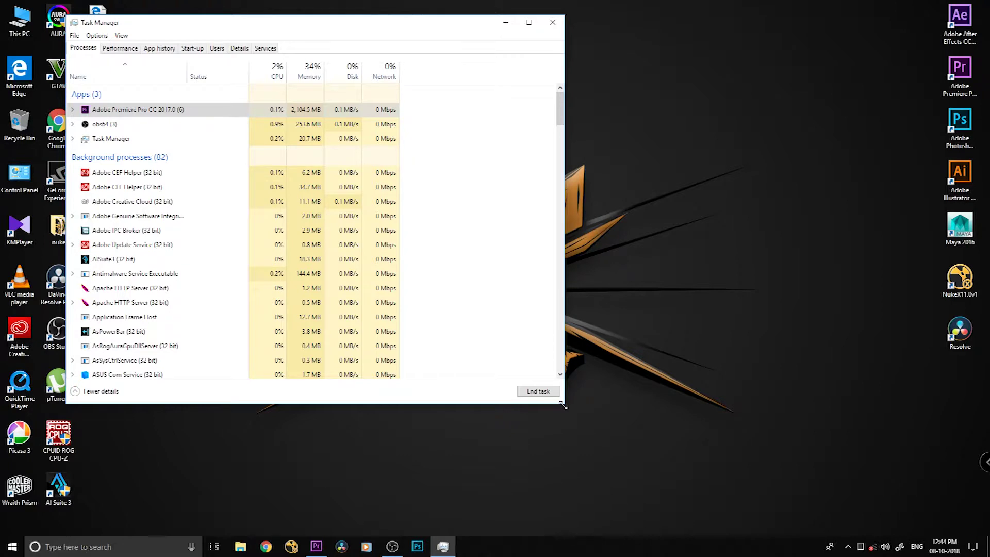
pyautogui.moveTo(564, 405); pyautogui.dragTo(703, 460)
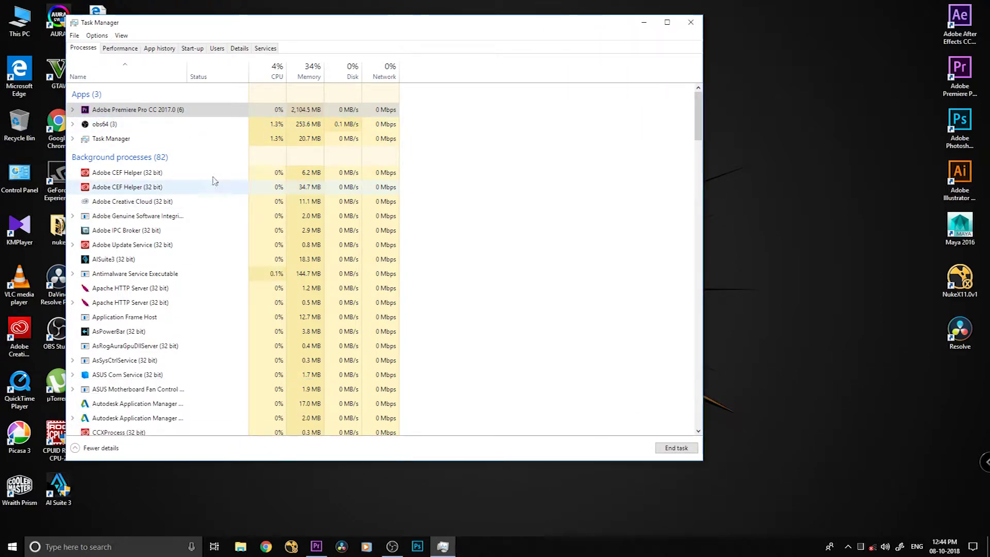
pyautogui.click(240, 49)
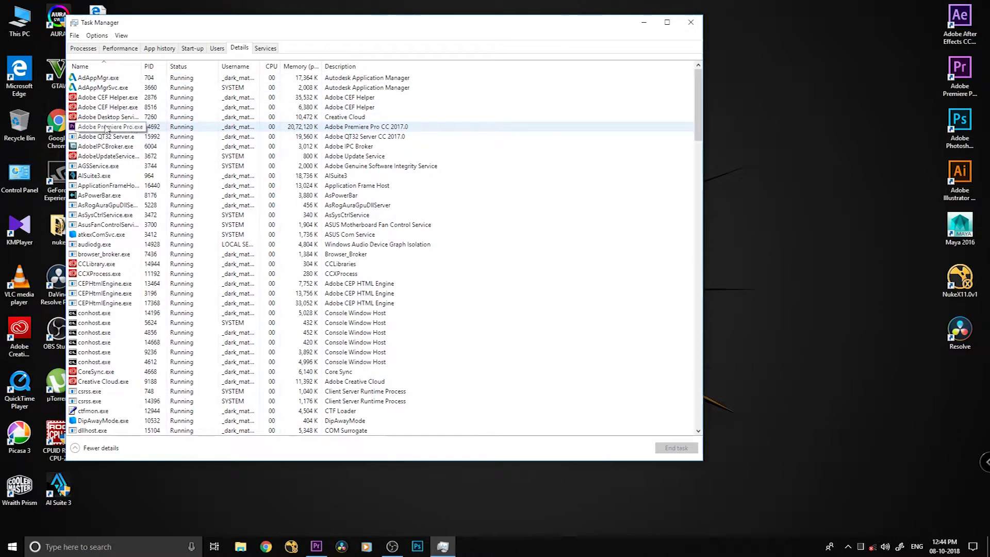
pyautogui.rightClick(110, 129)
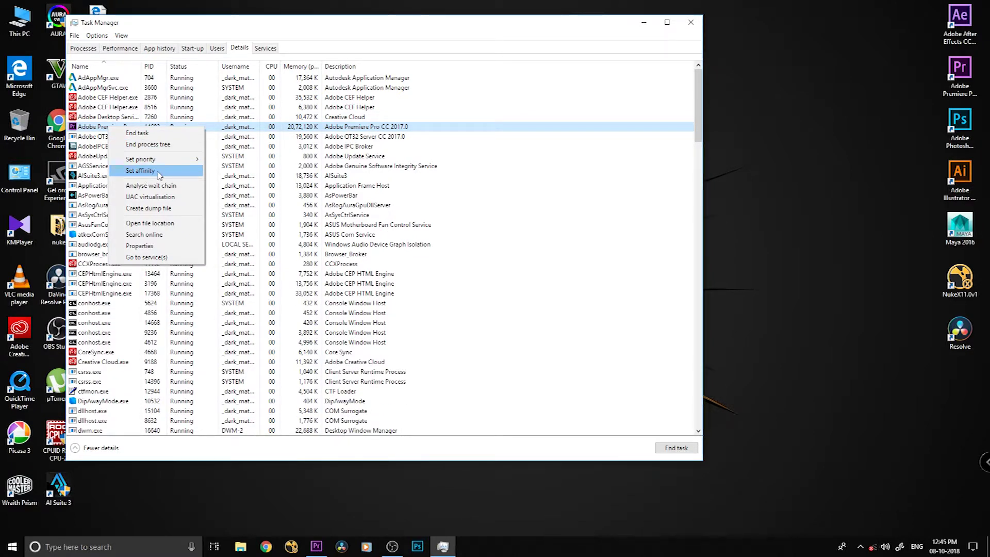
pyautogui.click(159, 172)
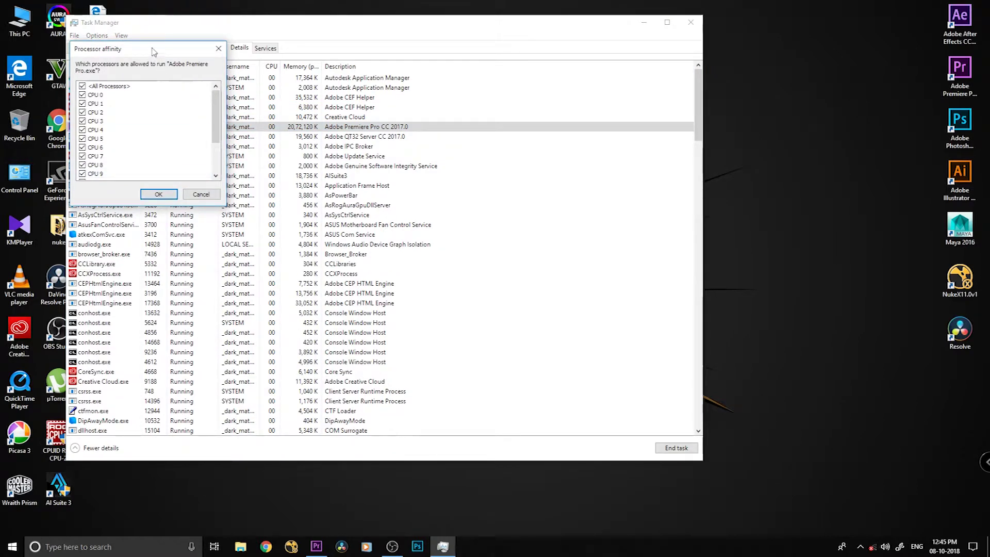
# Clear all processors, tick only the chosen cores for Premiere (CPU 0, CPU 1, …), and confirm
pyautogui.moveTo(153, 52); pyautogui.dragTo(468, 53)
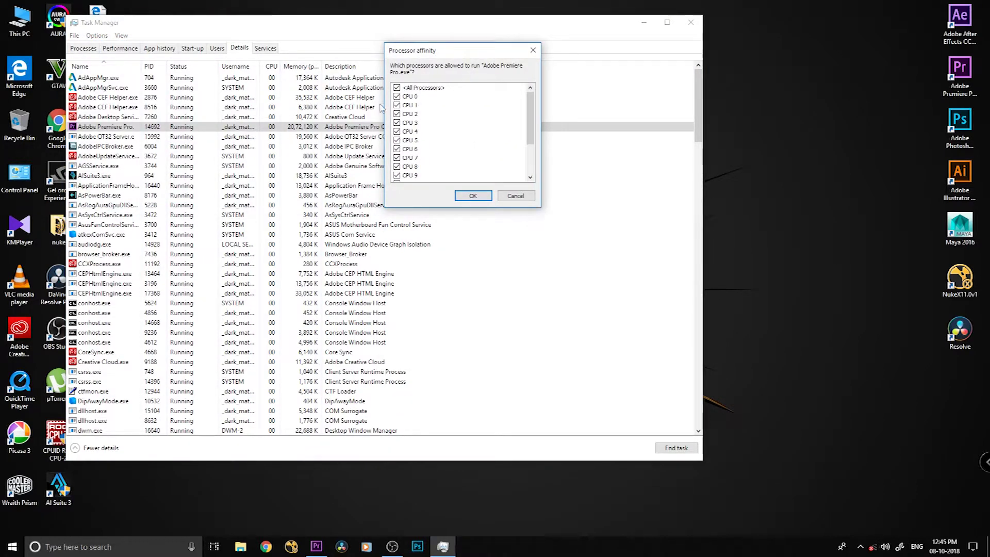
pyautogui.moveTo(530, 110); pyautogui.dragTo(533, 149)
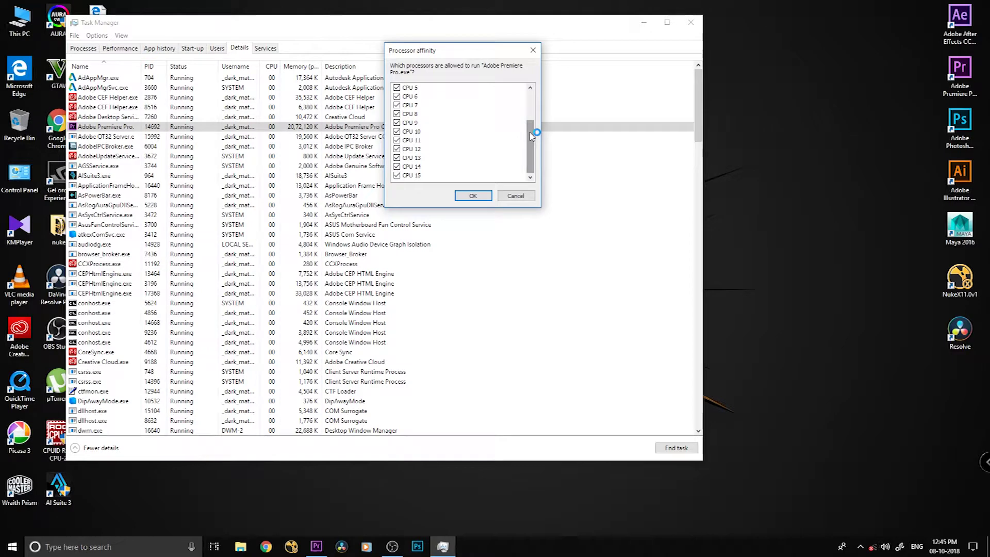
pyautogui.moveTo(531, 138); pyautogui.dragTo(531, 107)
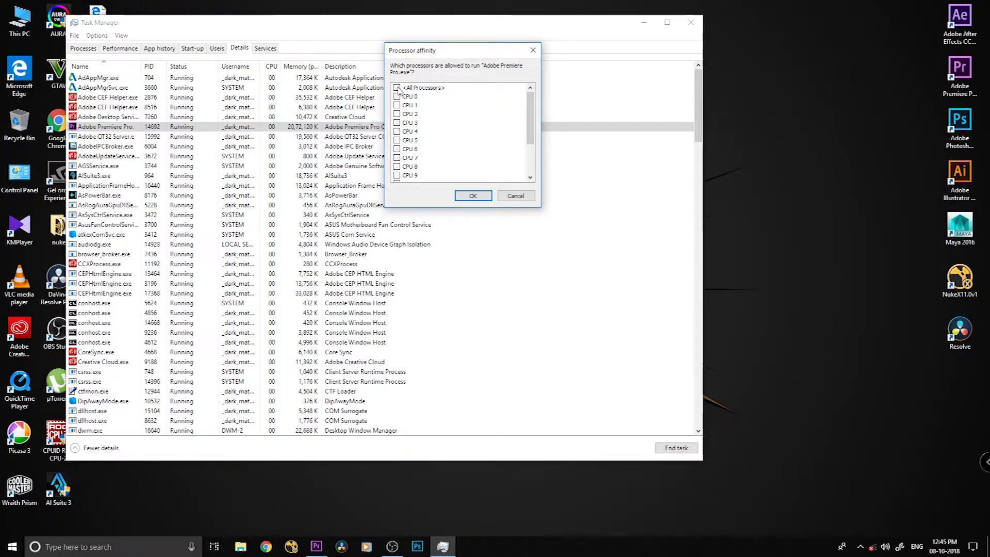
pyautogui.click(397, 88)
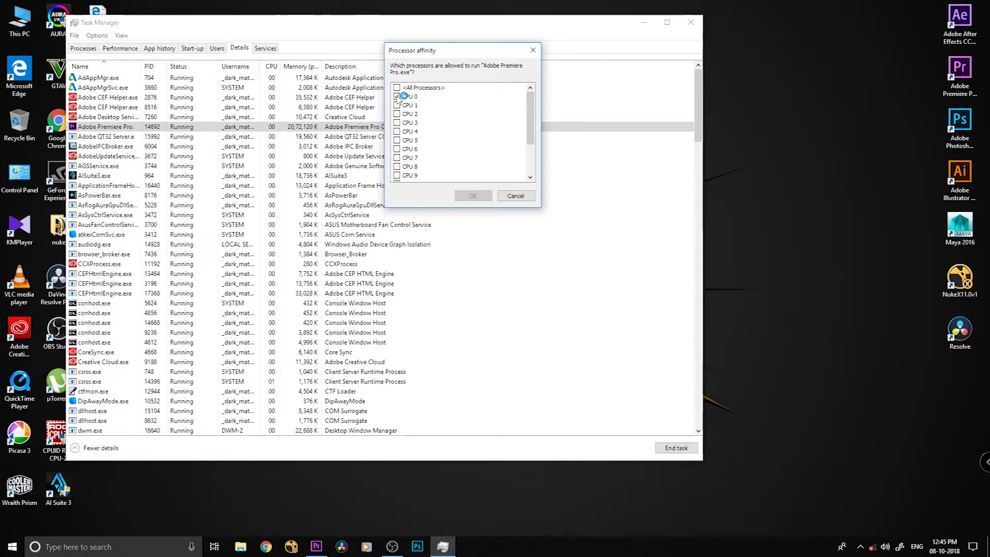
pyautogui.click(400, 97)
pyautogui.click(396, 105)
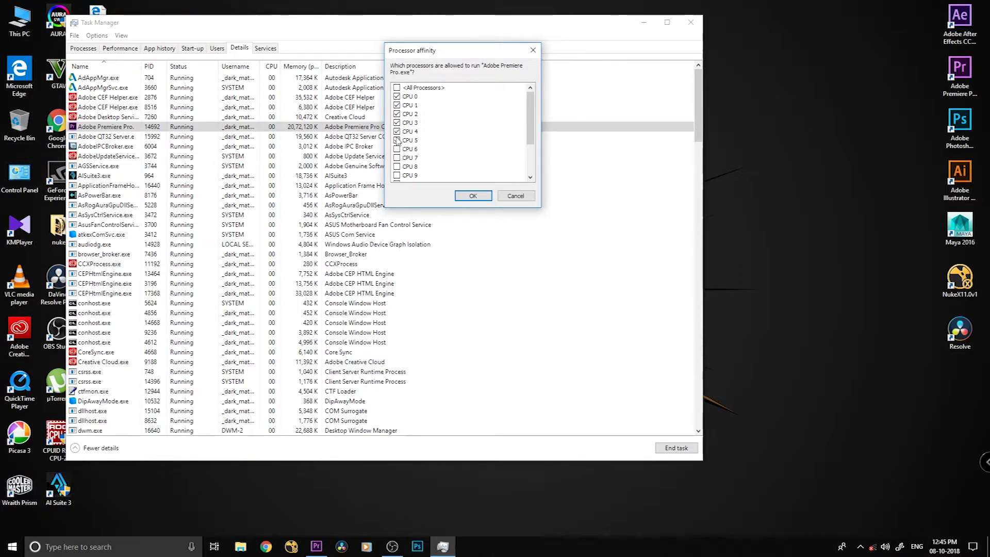
pyautogui.click(397, 149)
pyautogui.click(397, 157)
pyautogui.click(472, 196)
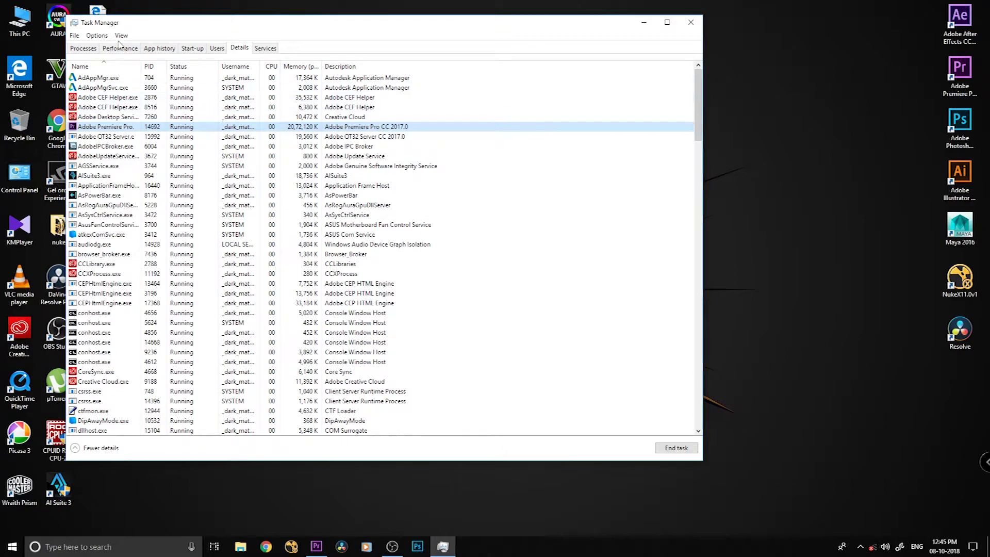
# View the per-core CPU graphs on the Performance tab, then bring Premiere's Going Home project forward
pyautogui.click(120, 47)
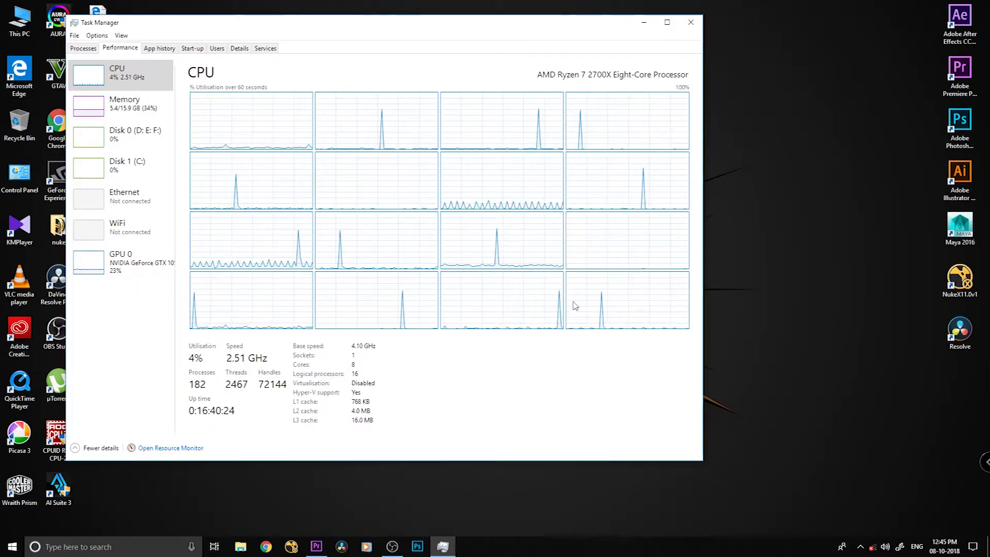
pyautogui.click(319, 546)
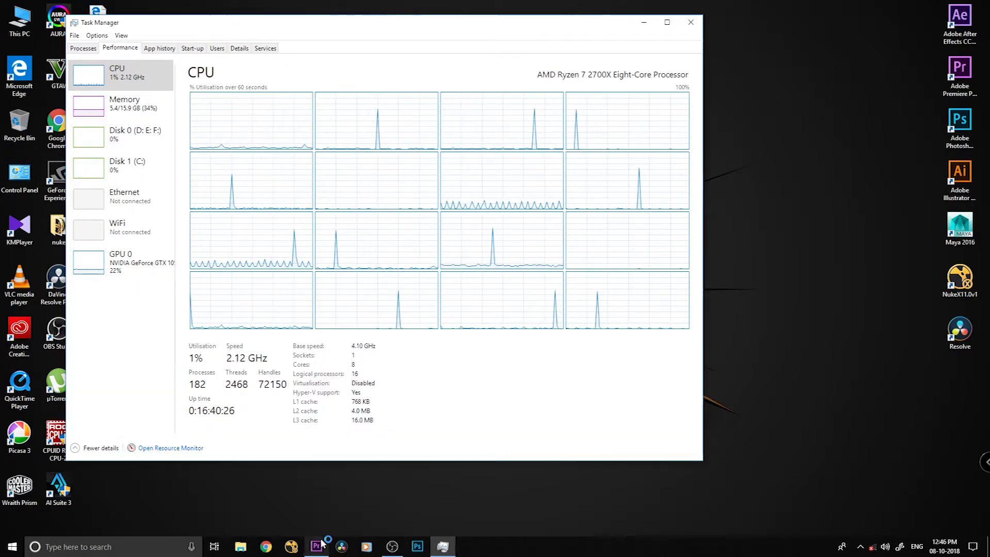
pyautogui.moveTo(322, 545)
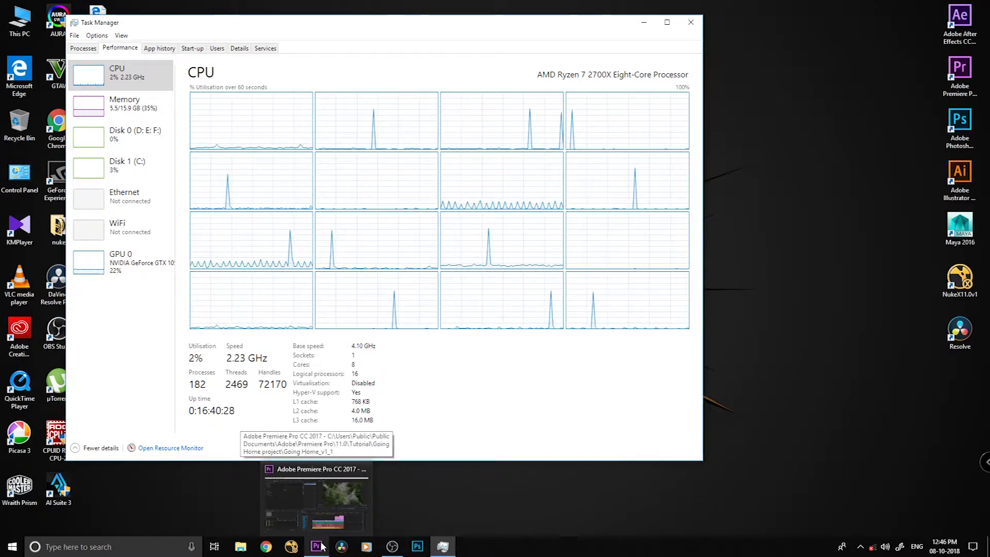
pyautogui.click(318, 545)
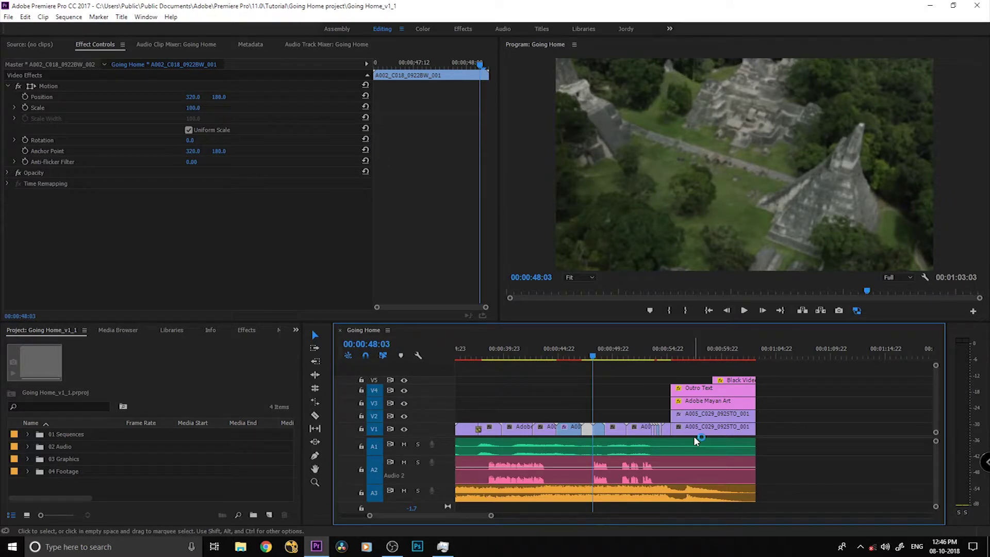
pyautogui.click(586, 356)
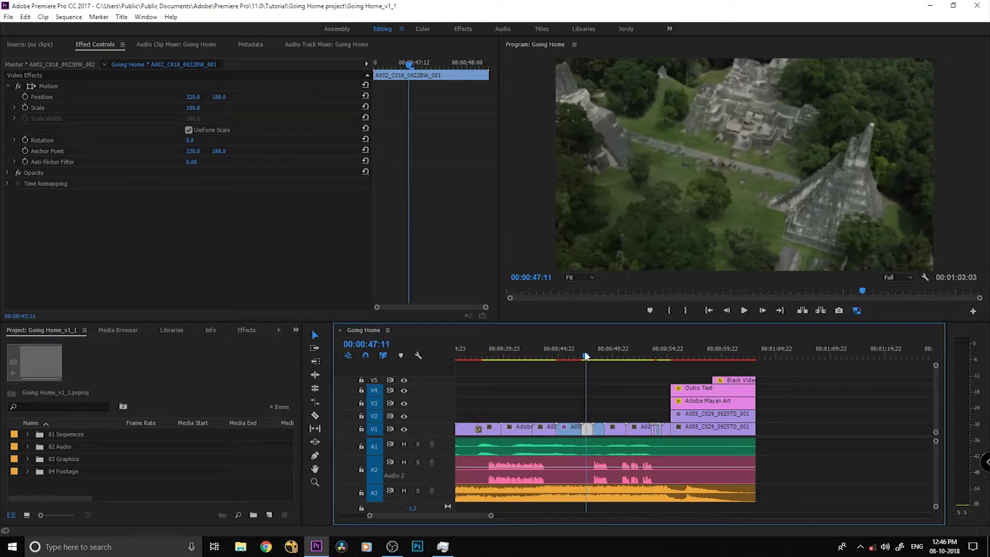
pyautogui.moveTo(585, 356); pyautogui.dragTo(589, 356)
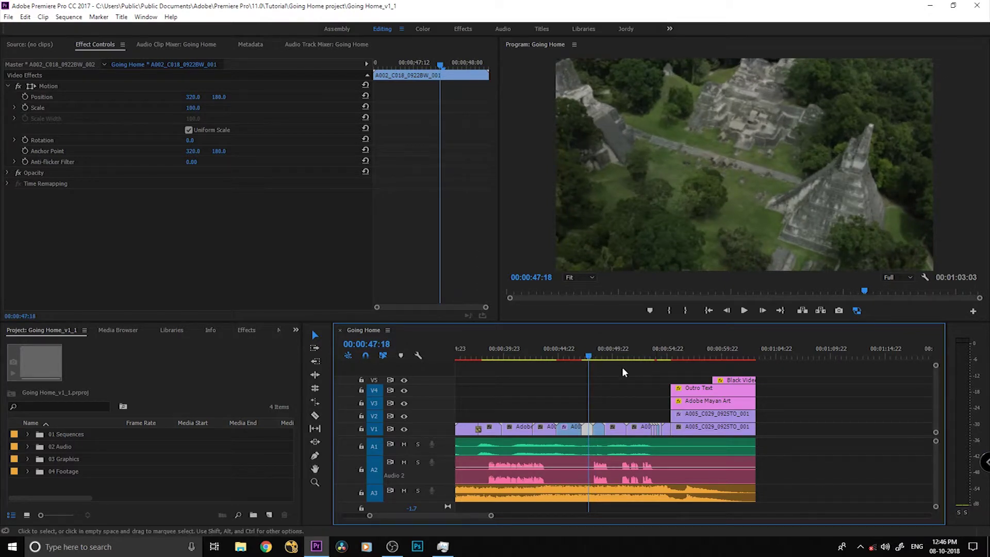
pyautogui.moveTo(668, 356); pyautogui.dragTo(665, 355)
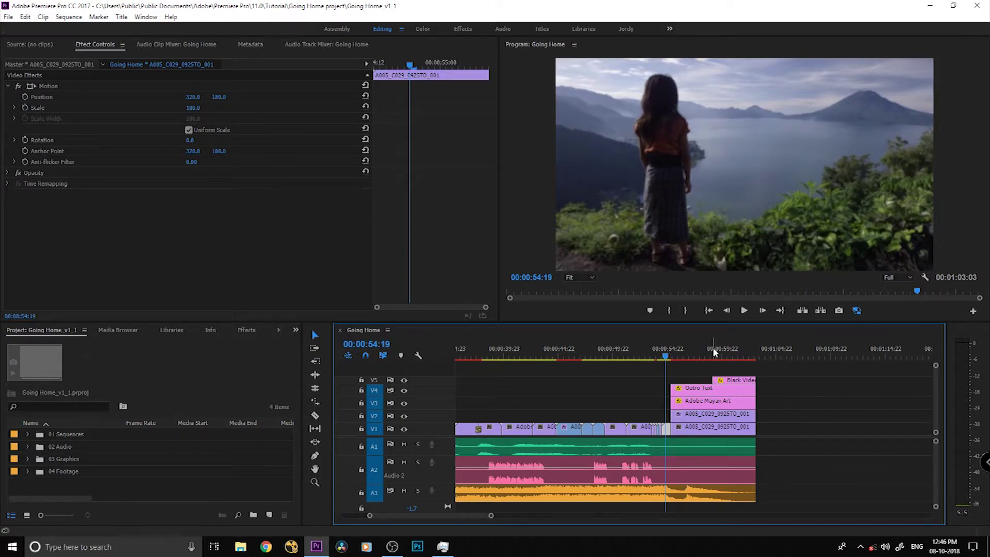
pyautogui.moveTo(675, 355); pyautogui.dragTo(679, 357)
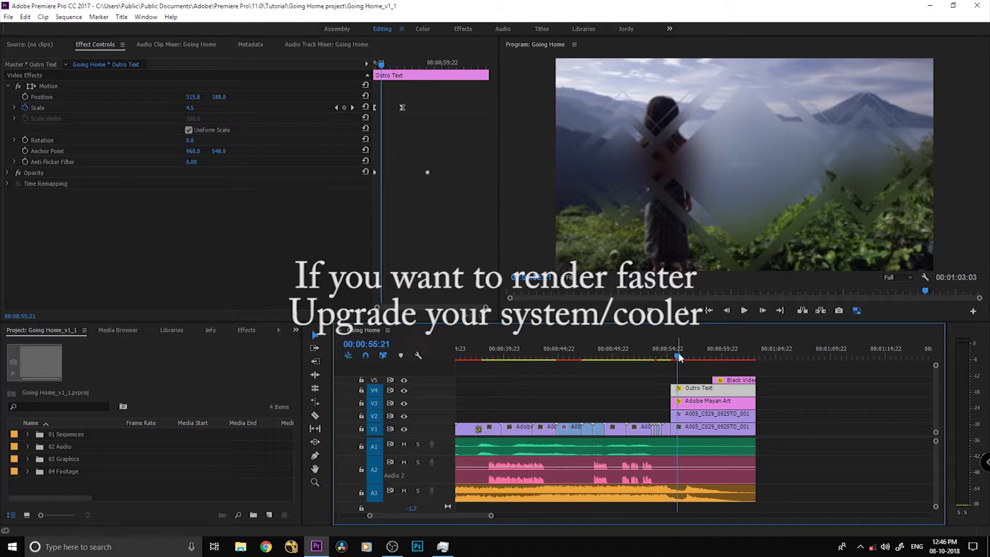
pyautogui.moveTo(681, 359)
pyautogui.mouseDown()
pyautogui.moveTo(696, 358)
pyautogui.moveTo(669, 359)
pyautogui.mouseUp()
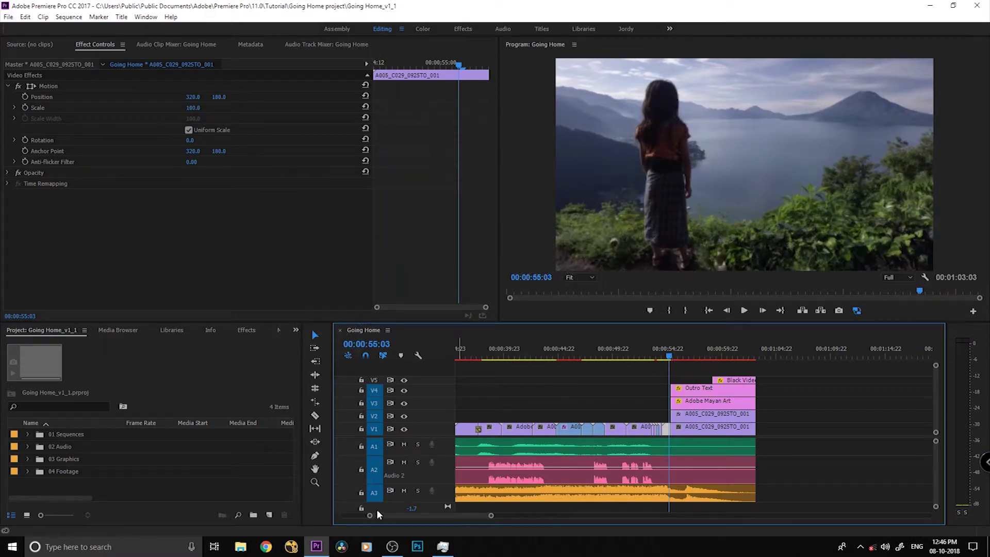
# Minimize Task Manager and select the Outro Text clip in the timeline
pyautogui.click(442, 546)
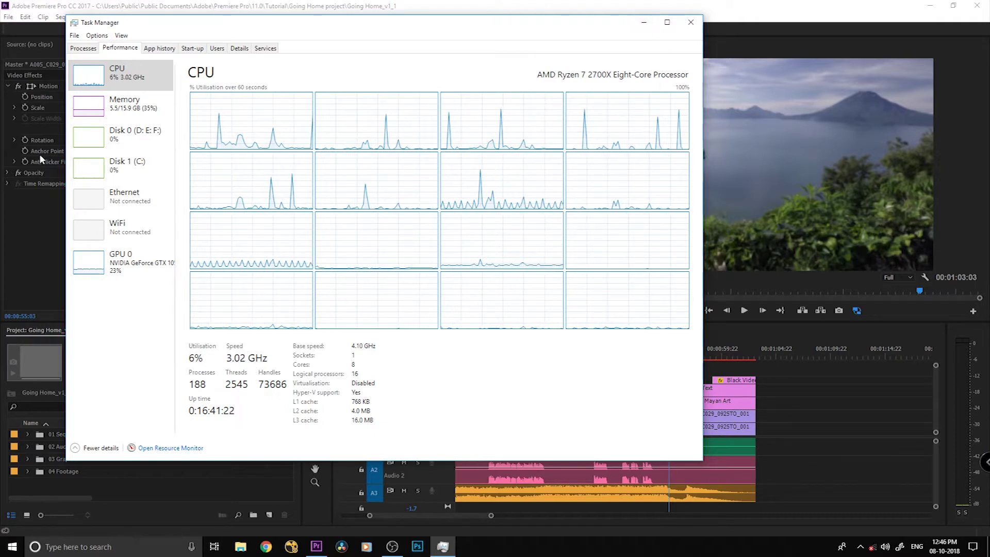
pyautogui.click(645, 26)
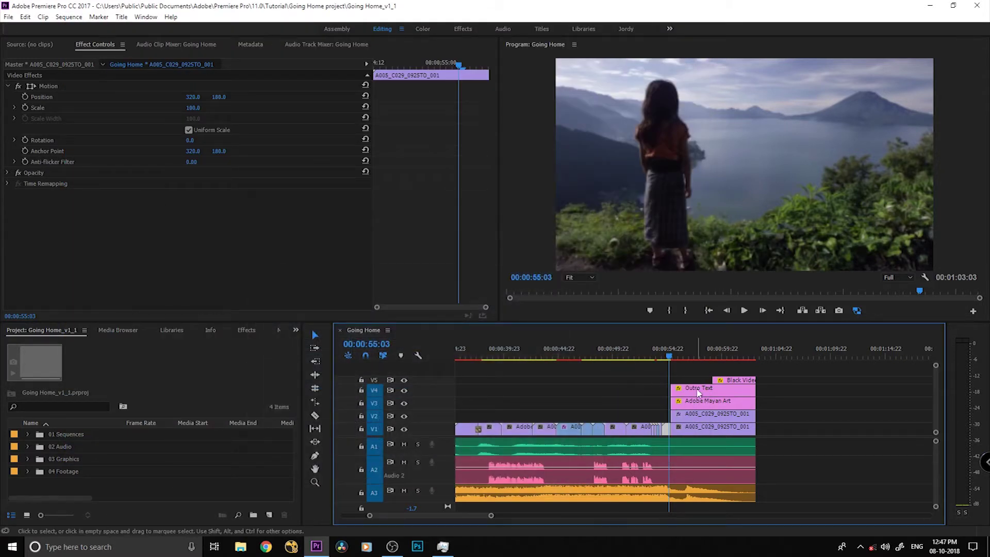
pyautogui.click(692, 386)
pyautogui.click(682, 355)
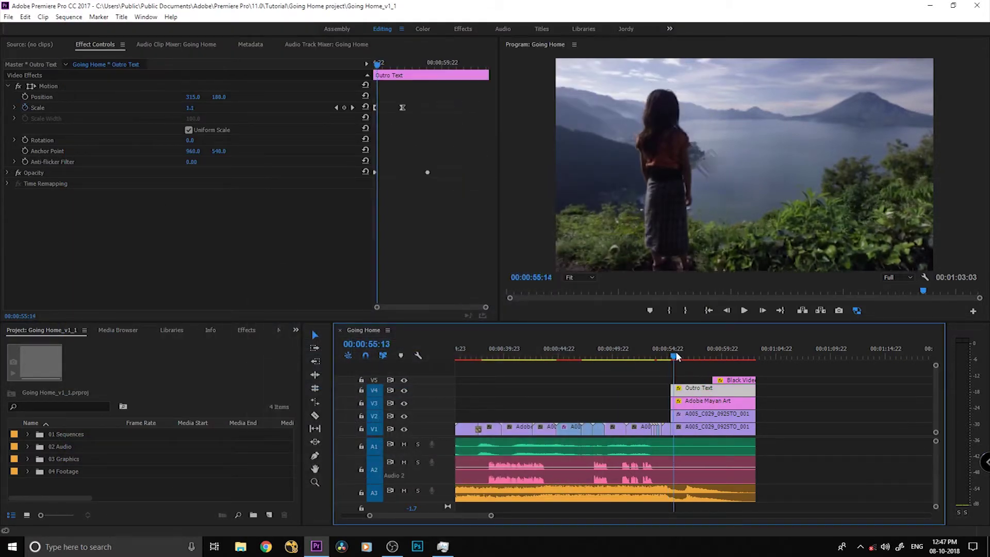
# Scrub the GOING HOME outro title, save the project with Ctrl+S, and close Premiere
pyautogui.moveTo(685, 355); pyautogui.dragTo(678, 360)
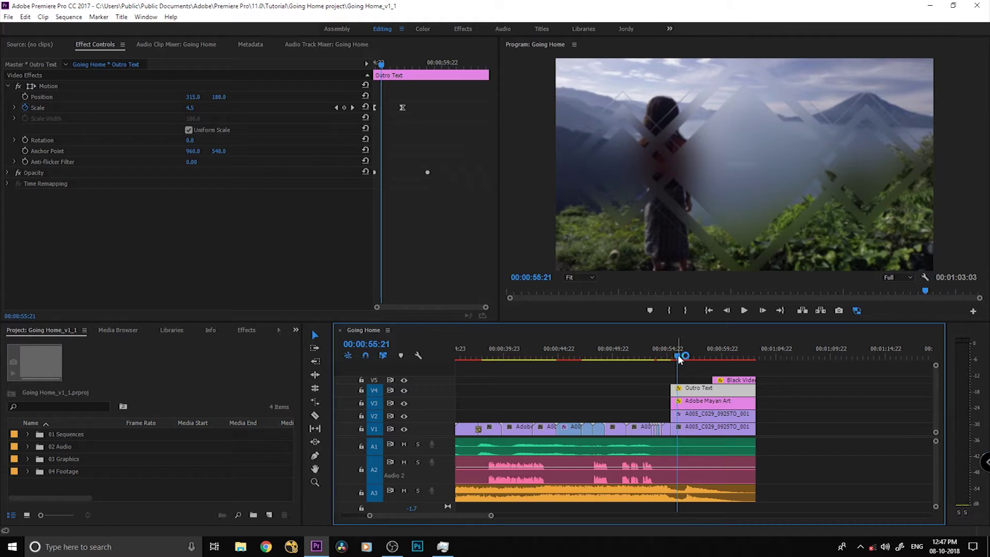
pyautogui.moveTo(678, 358)
pyautogui.mouseDown()
pyautogui.moveTo(691, 356)
pyautogui.moveTo(677, 356)
pyautogui.mouseUp()
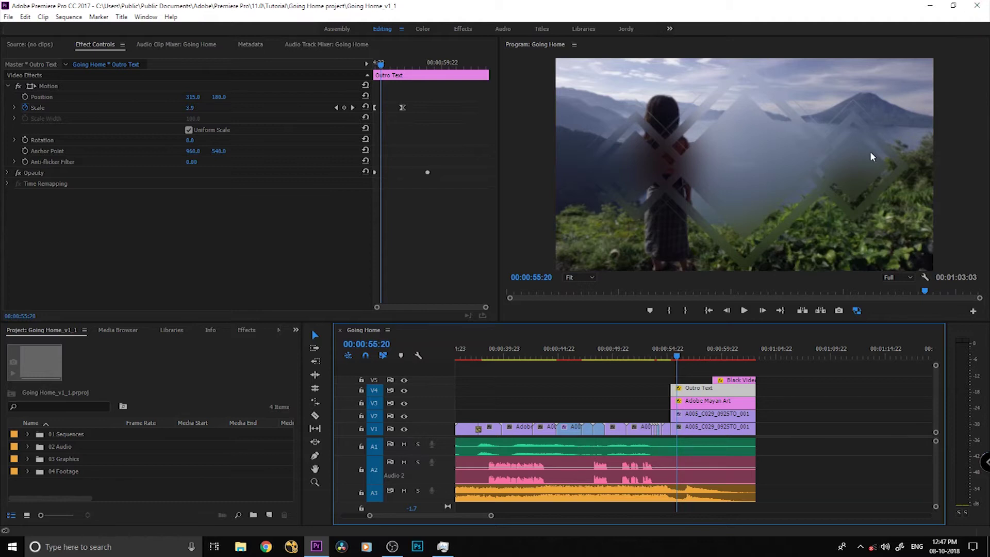
pyautogui.hotkey('ctrl', 's')
pyautogui.click(976, 10)
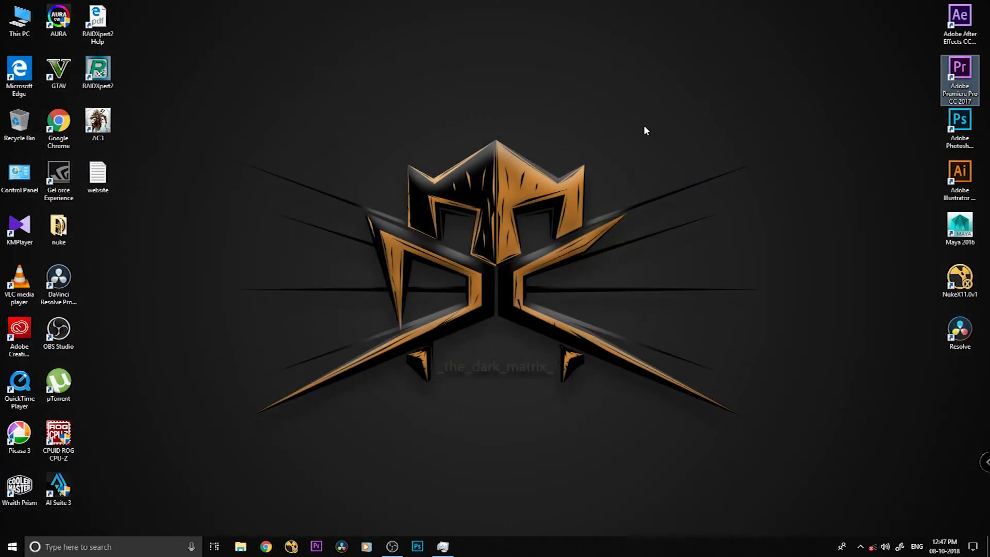
# Refresh the desktop and relaunch Premiere Pro from its desktop icon
pyautogui.rightClick(272, 181)
pyautogui.click(321, 211)
pyautogui.doubleClick(960, 77)
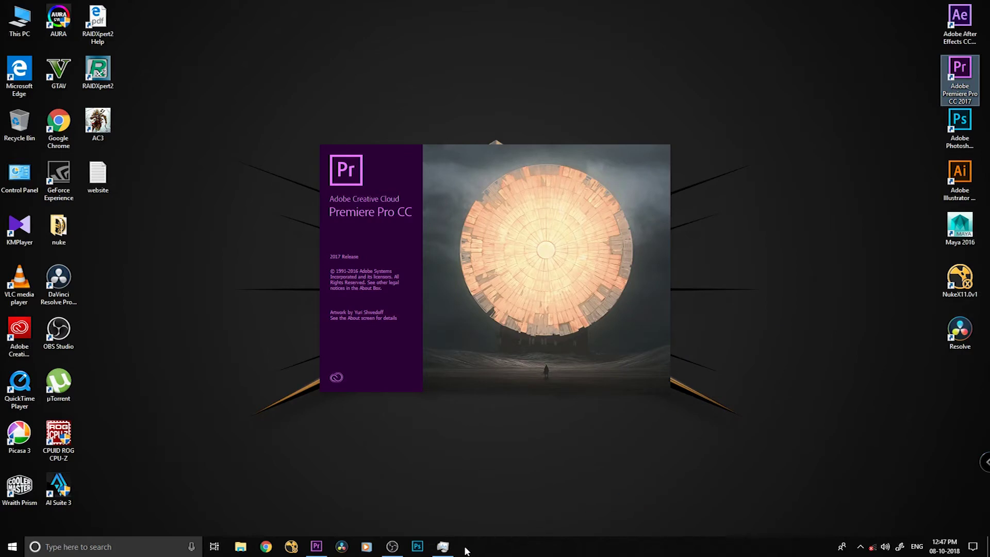
# Review the new Adobe Premiere Pro.exe processor affinity in Task Manager Details and close it unchanged
pyautogui.moveTo(452, 549)
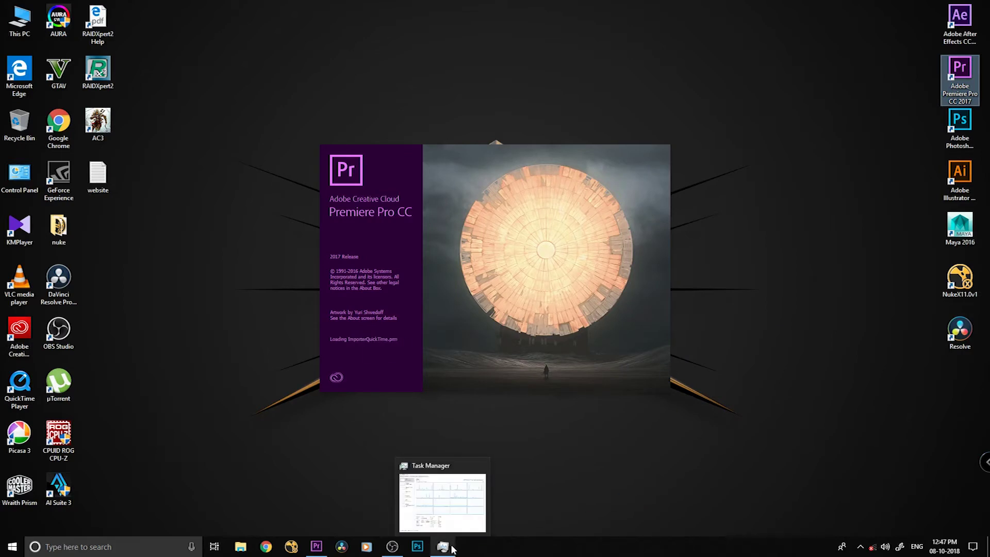
pyautogui.click(453, 549)
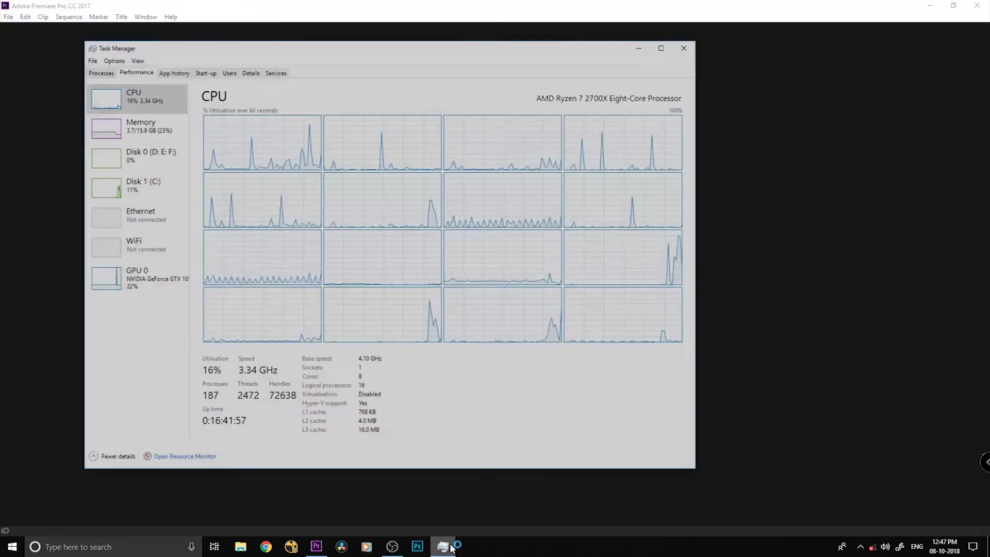
pyautogui.click(251, 50)
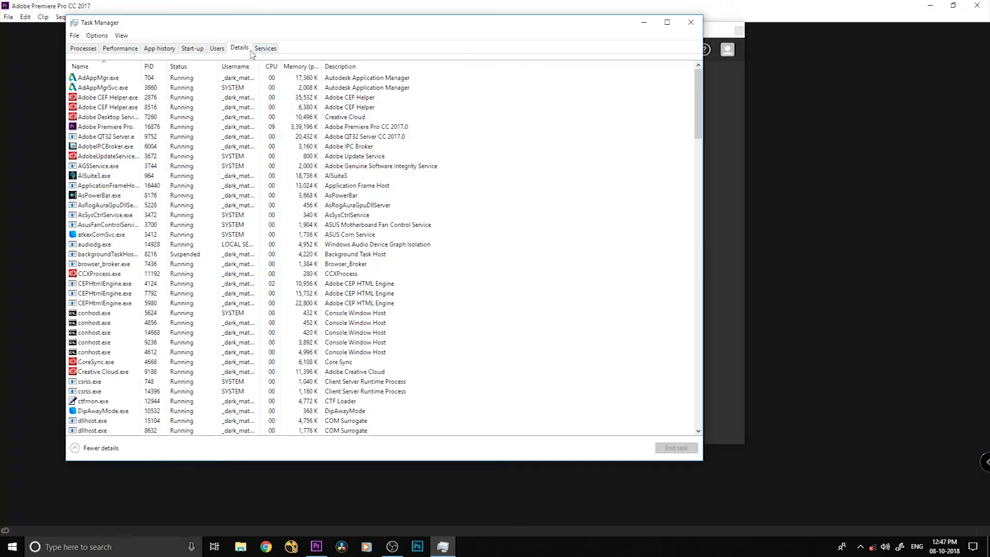
pyautogui.click(102, 127)
pyautogui.rightClick(102, 127)
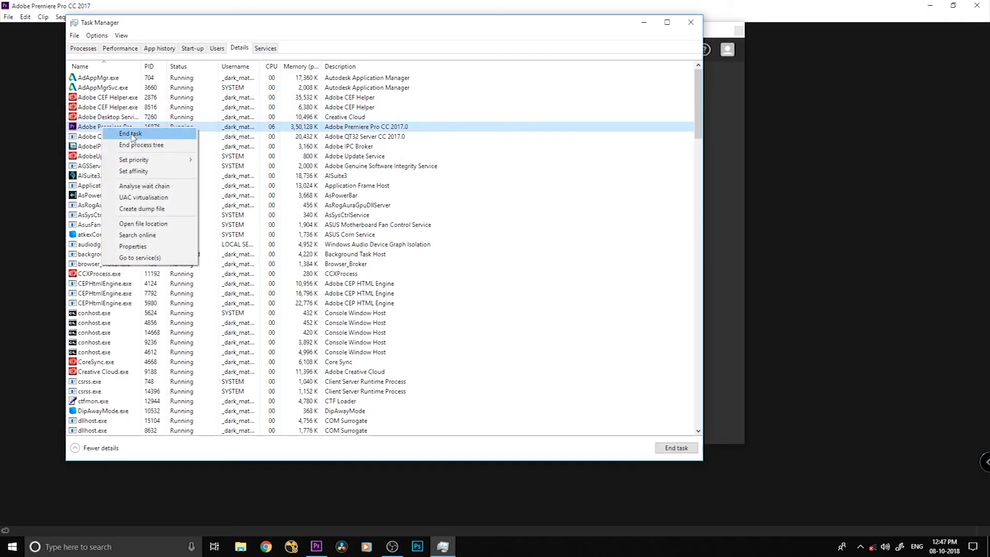
pyautogui.click(133, 171)
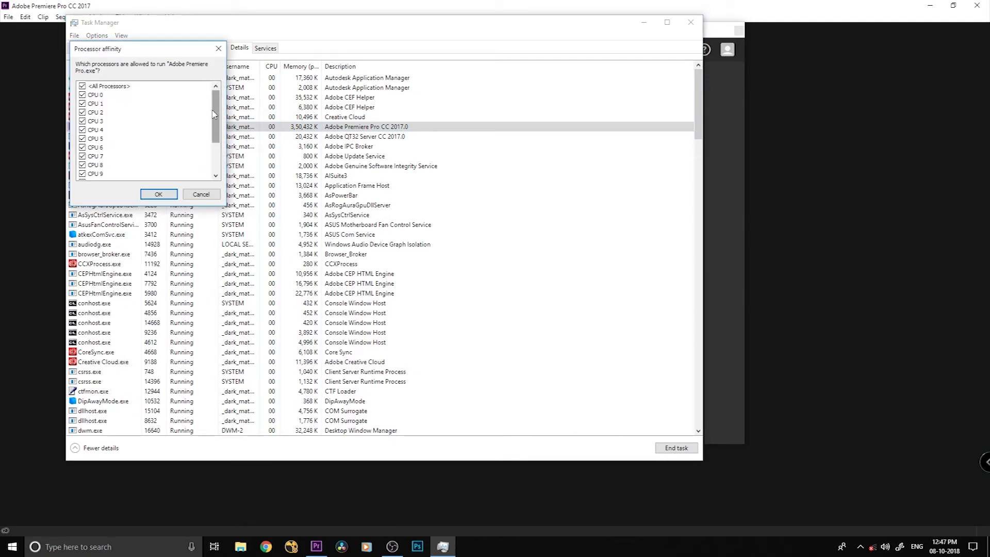
pyautogui.moveTo(216, 115)
pyautogui.mouseDown()
pyautogui.moveTo(216, 145)
pyautogui.moveTo(217, 116)
pyautogui.mouseUp()
pyautogui.click(169, 194)
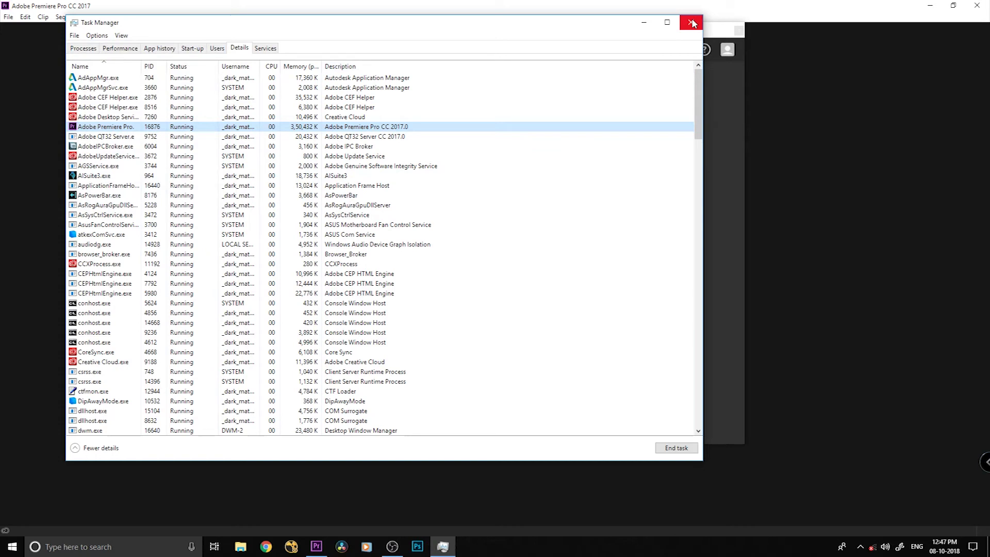